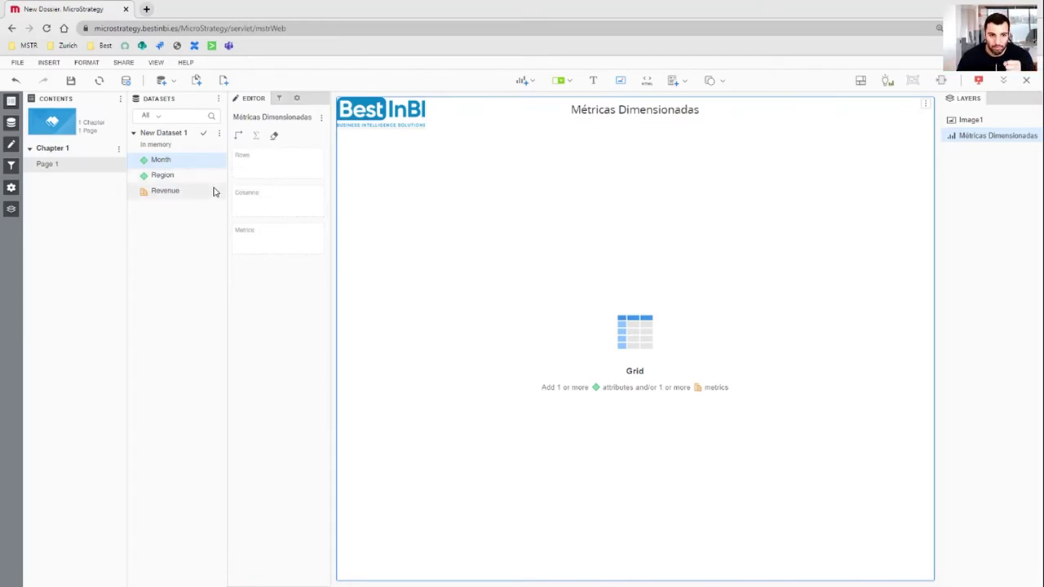
Add the Region attribute to the grid's rows and Revenue to its metrics.
left_click_drag(165, 175, 250, 172)
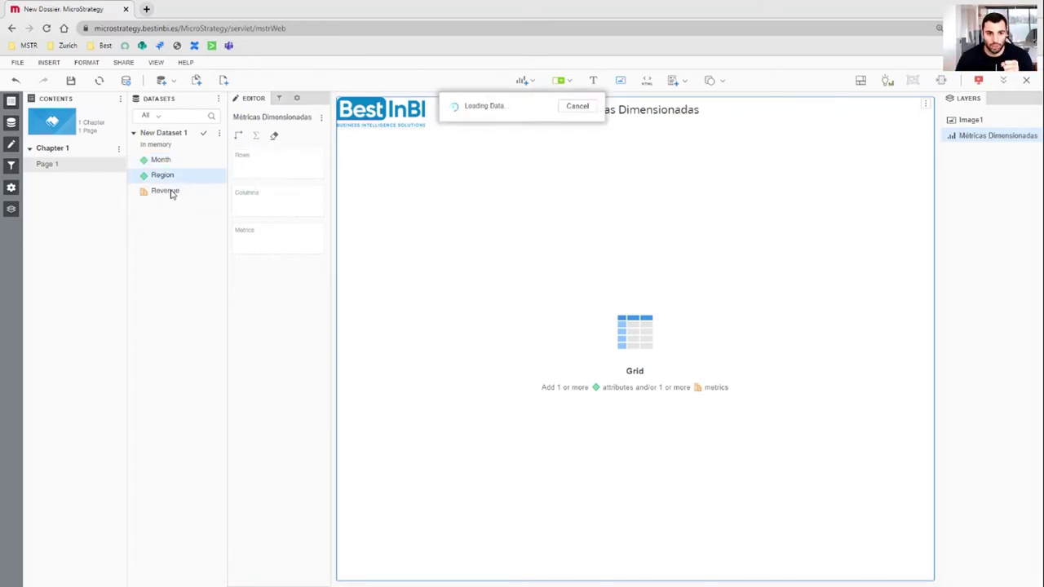
left_click_drag(172, 193, 287, 266)
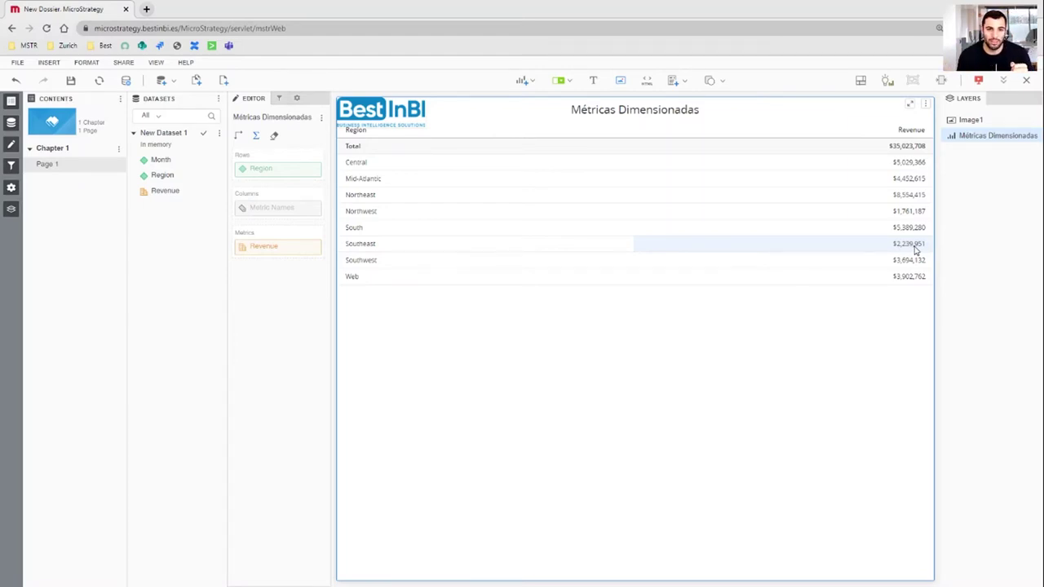
Create a sum metric based on Revenue, name it "Total de region" and add the Region attribute to its level.
right_click(266, 255)
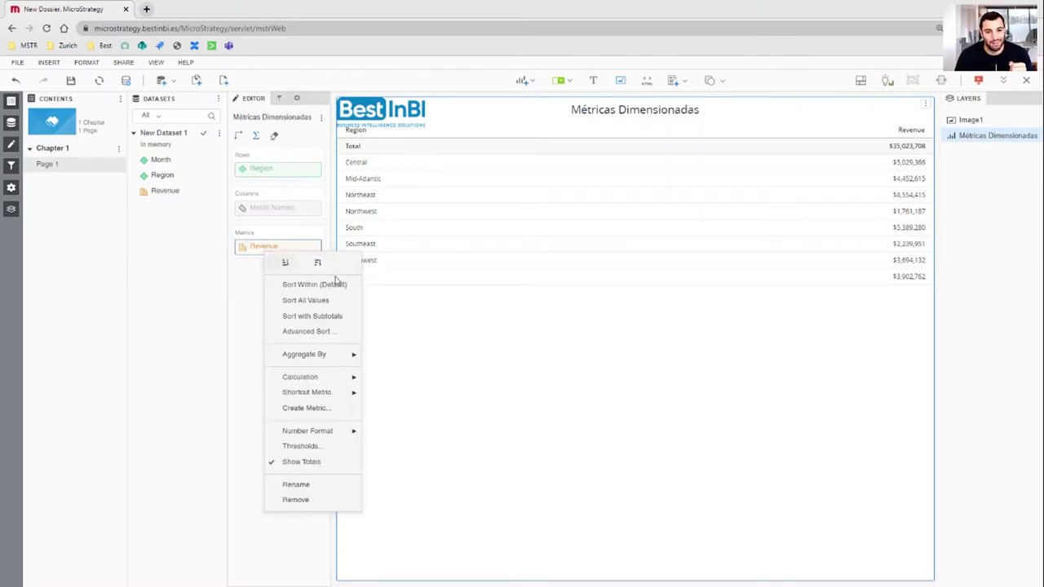
left_click(333, 408)
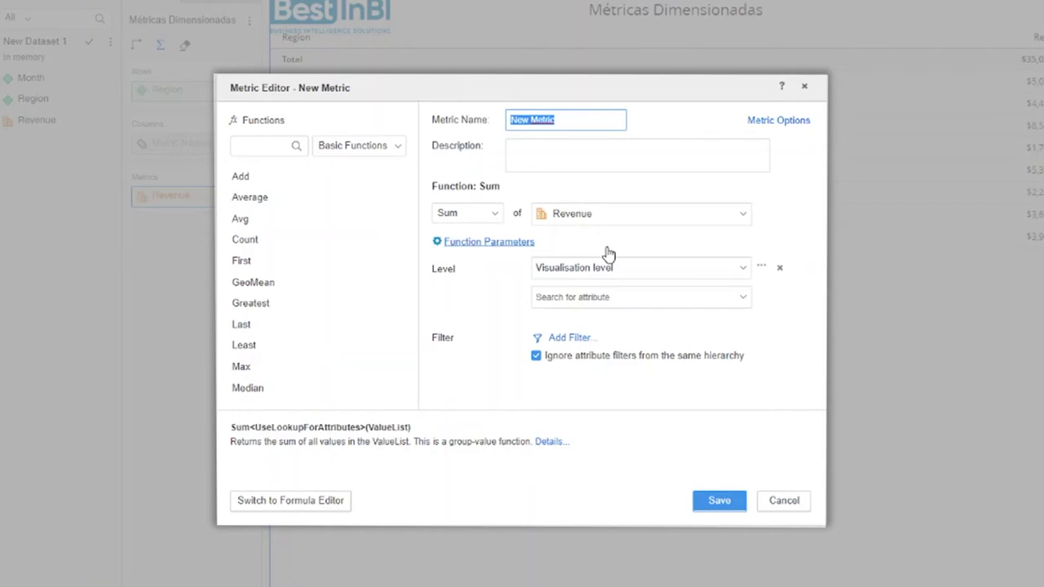
type("Total de region")
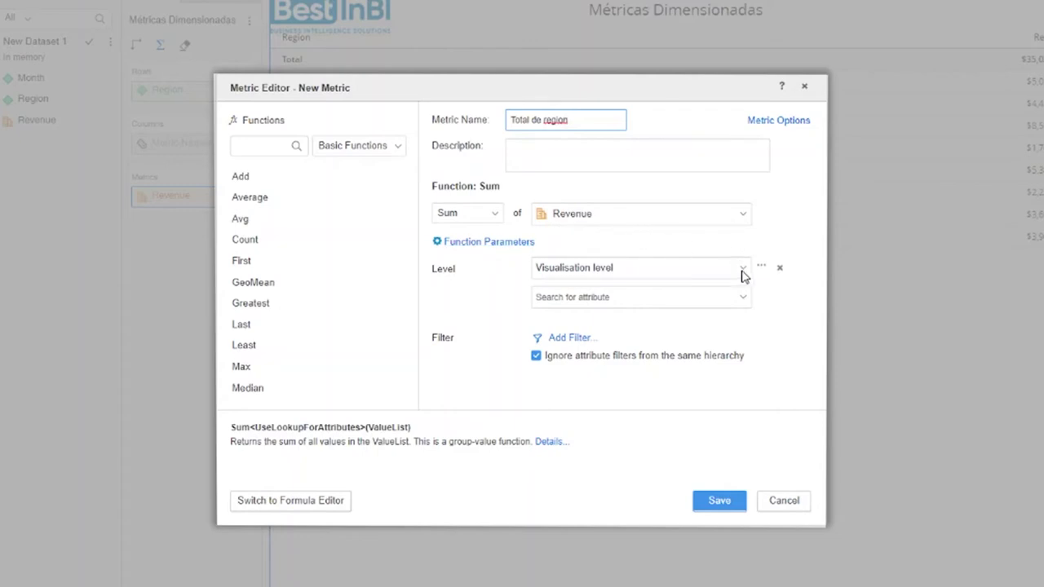
left_click(743, 301)
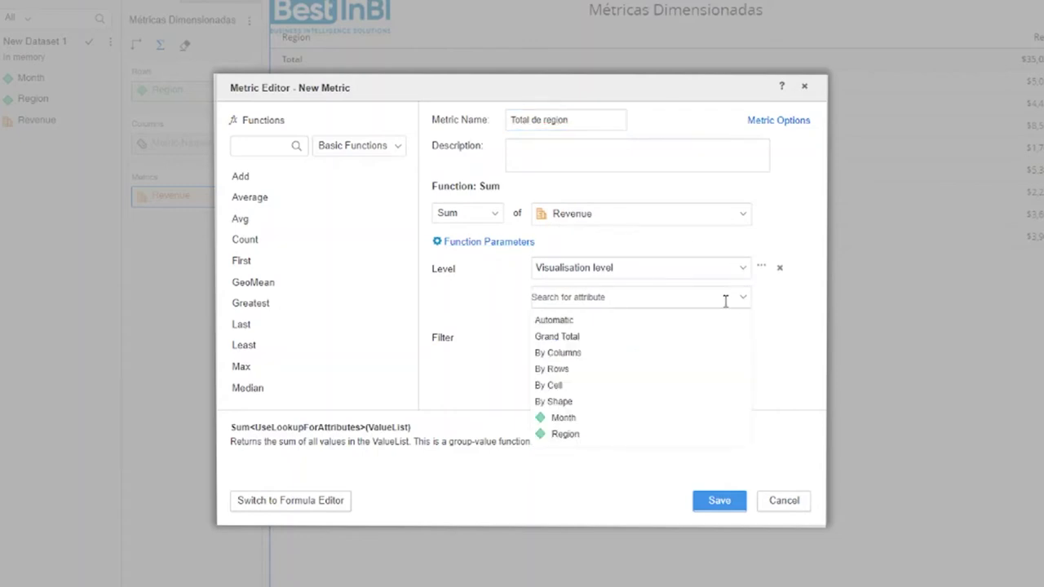
left_click(577, 435)
Set the Region level's report filter relationship to Ignore and its metric aggregation to None, and save the metric.
left_click(761, 298)
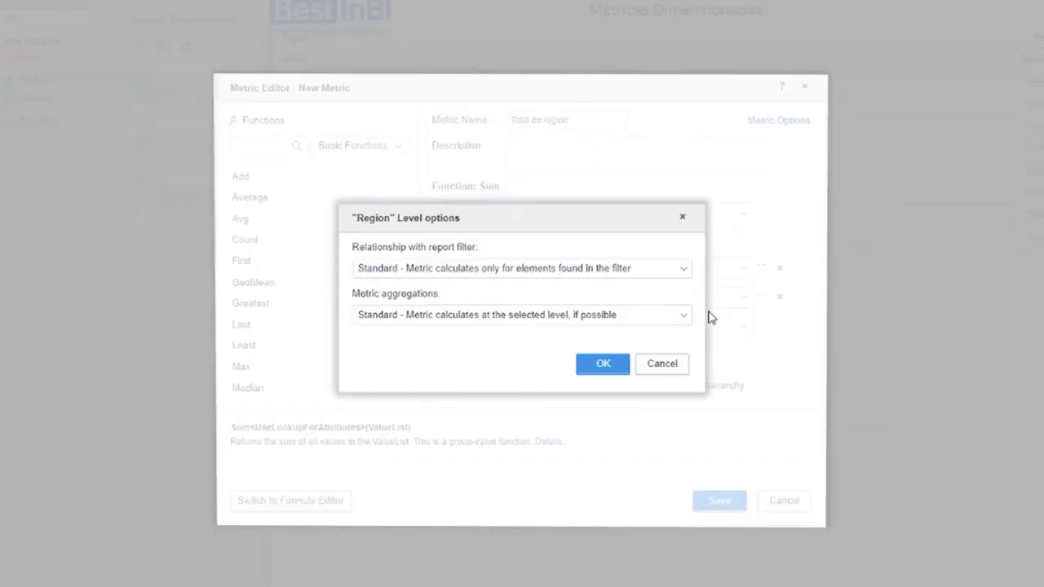
left_click(457, 270)
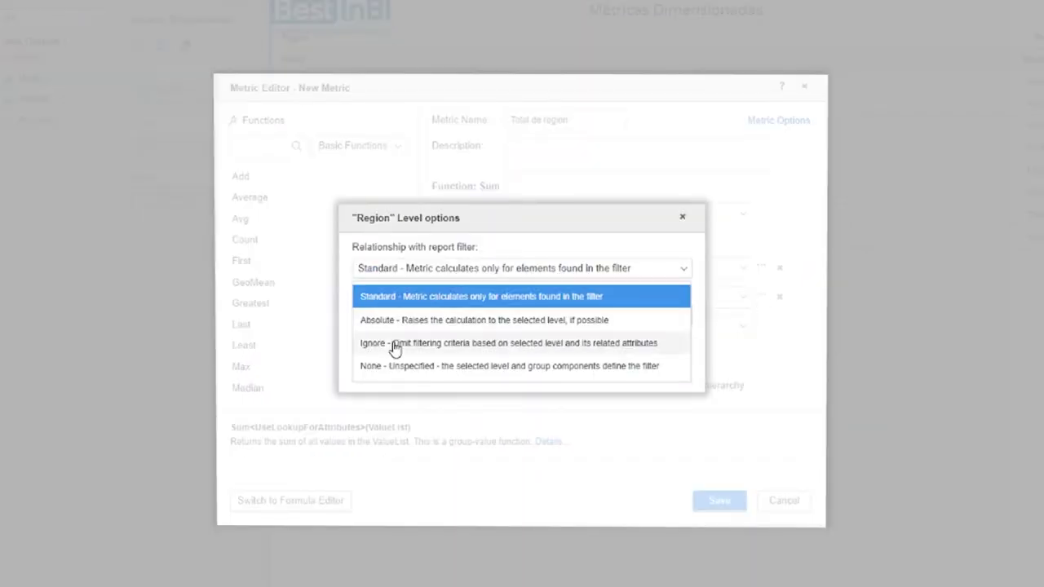
left_click(396, 343)
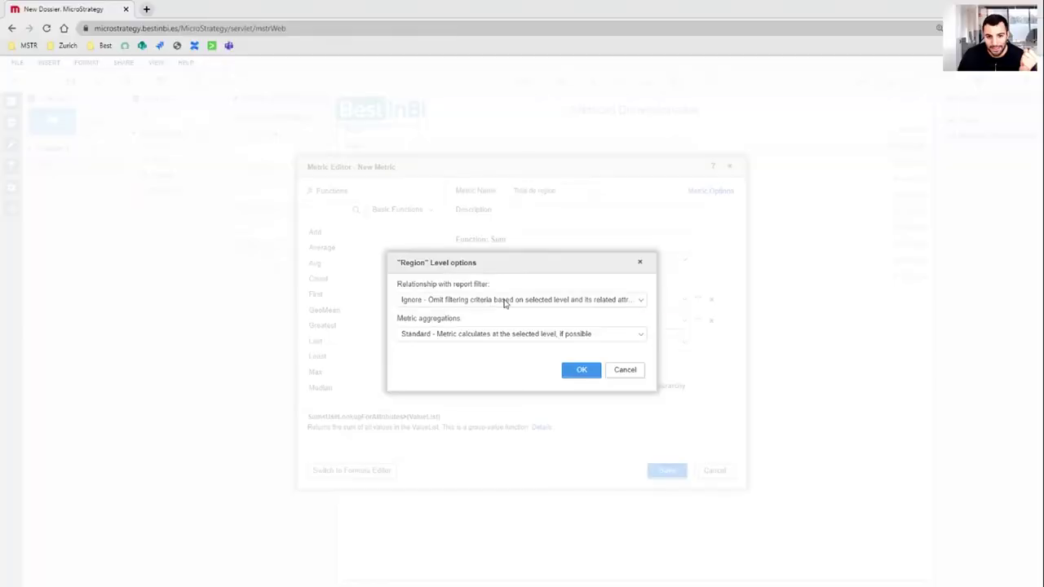
left_click(415, 302)
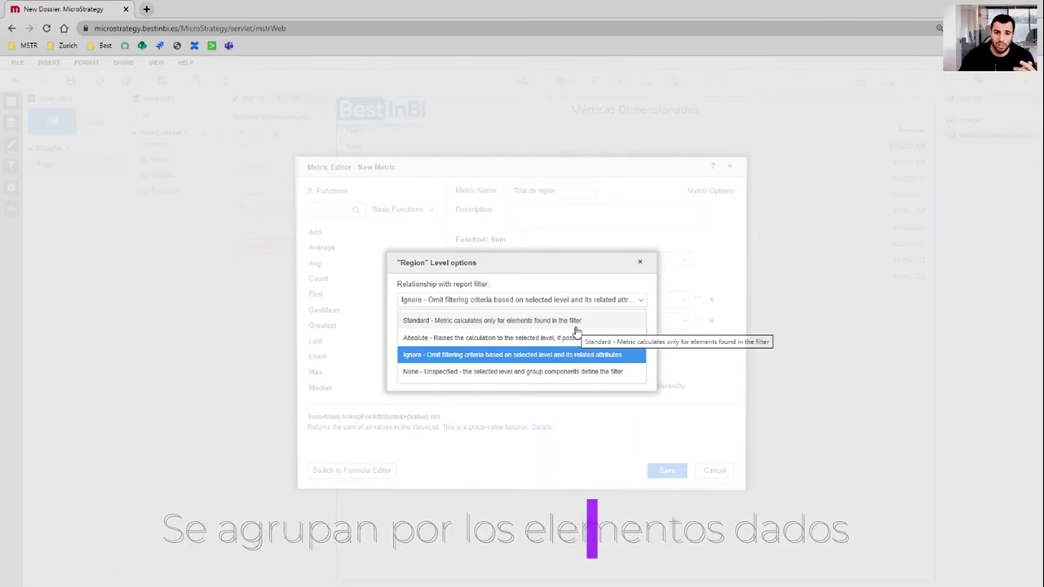
left_click(593, 361)
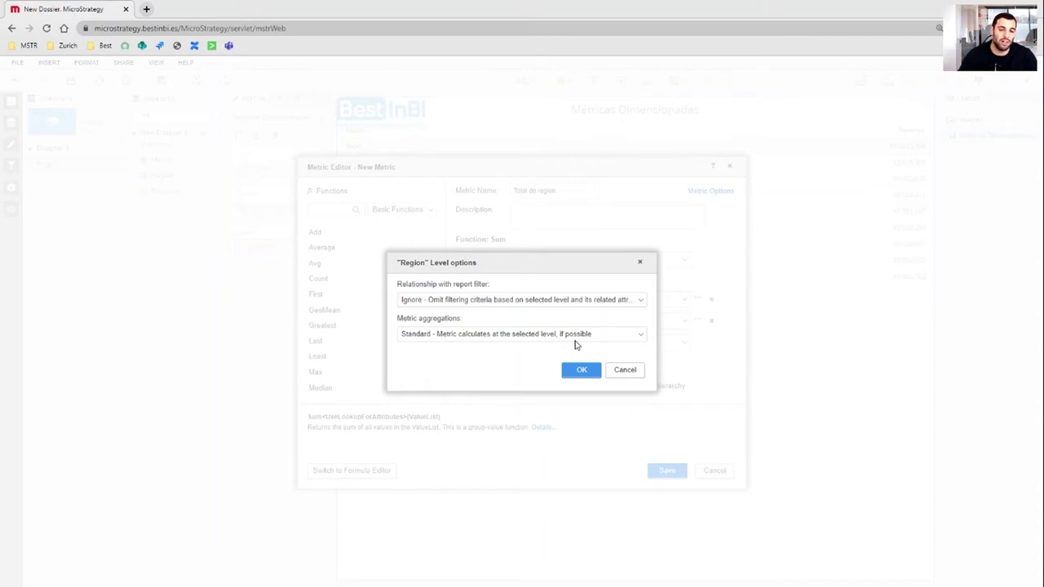
left_click(617, 340)
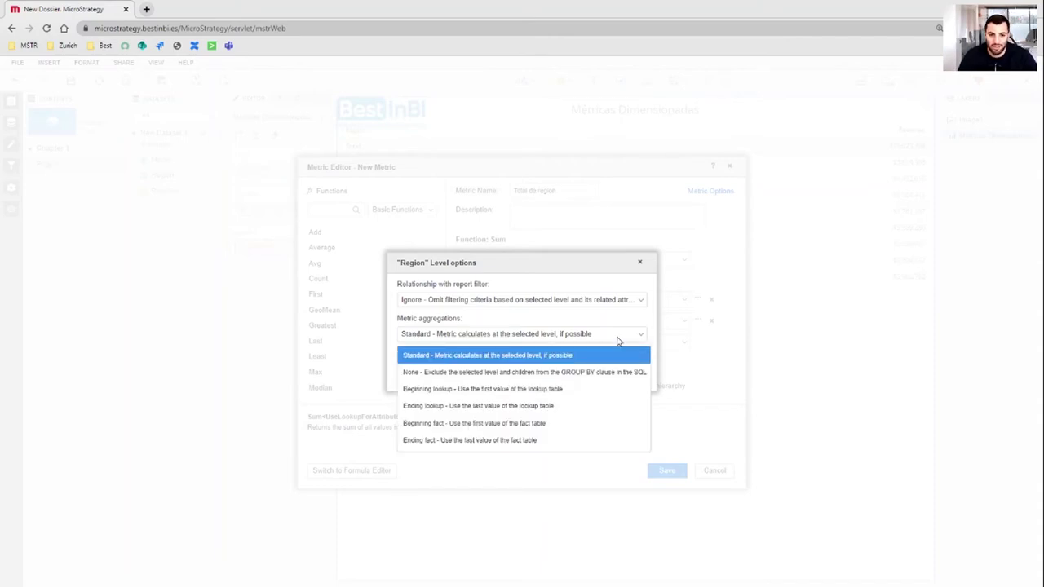
left_click(579, 373)
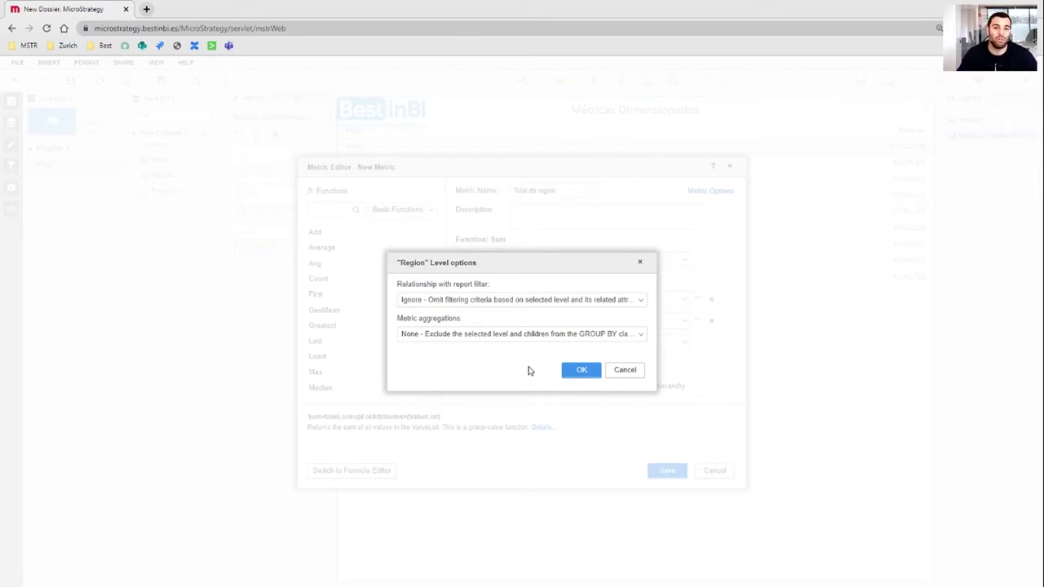
left_click(581, 369)
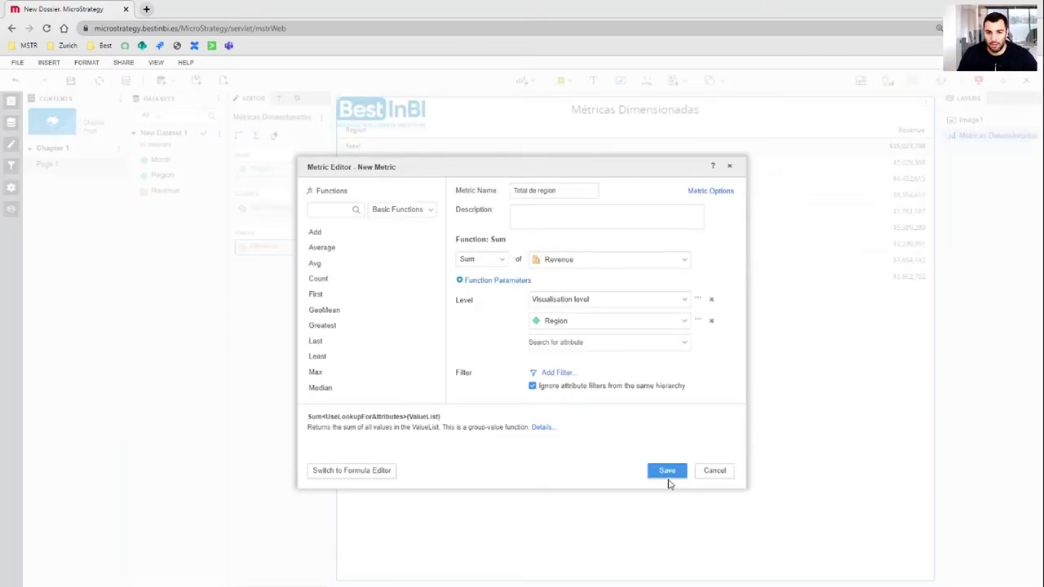
left_click(667, 471)
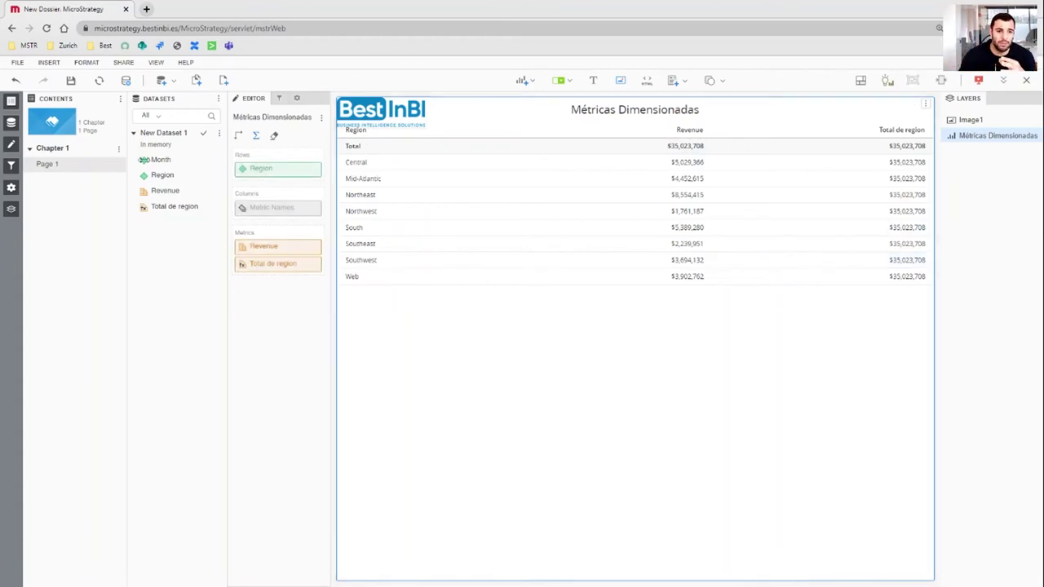
Add the Month attribute to the grid's rows ahead of Region and inspect the Jan 2014 values.
left_click_drag(144, 160, 350, 189)
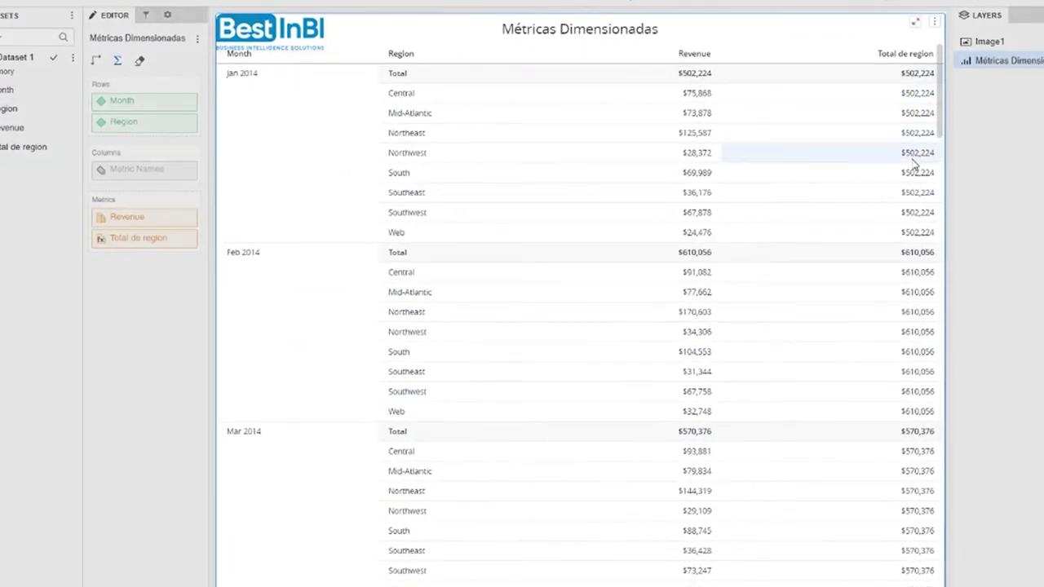
left_click(906, 233)
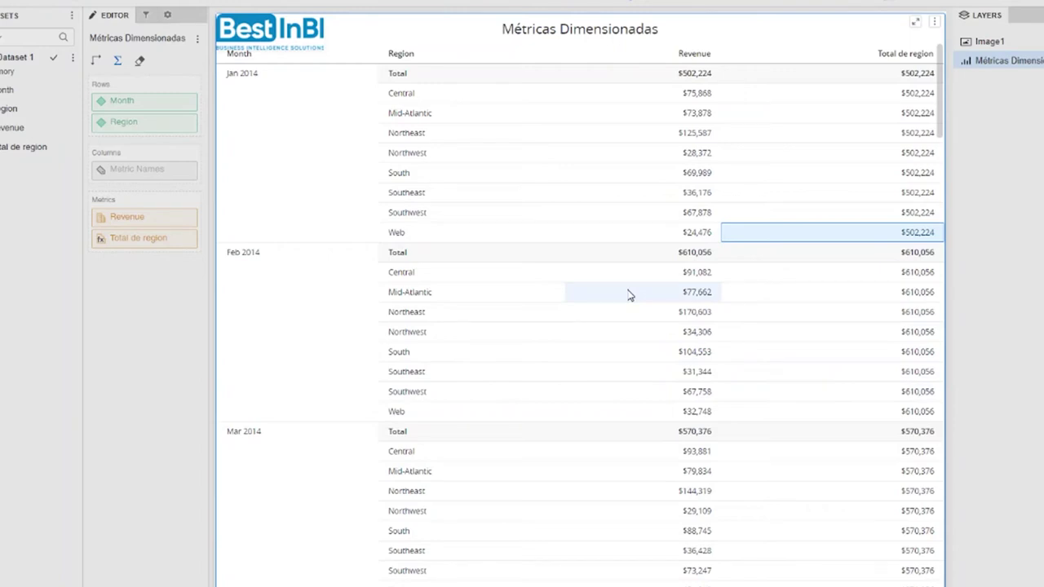
left_click(284, 109)
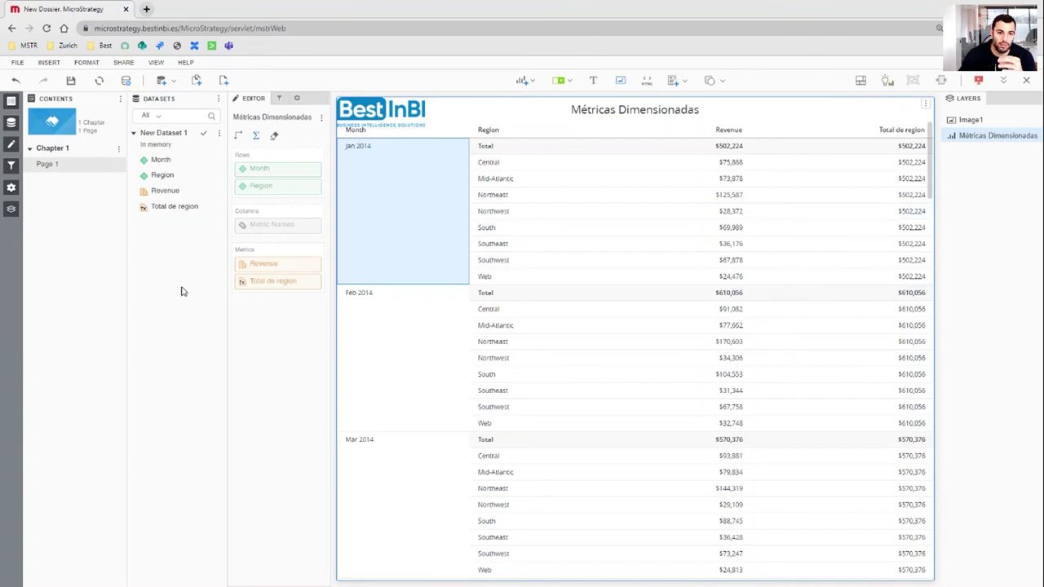
Start another new sum metric based on Revenue and add the Region attribute to its level.
right_click(264, 290)
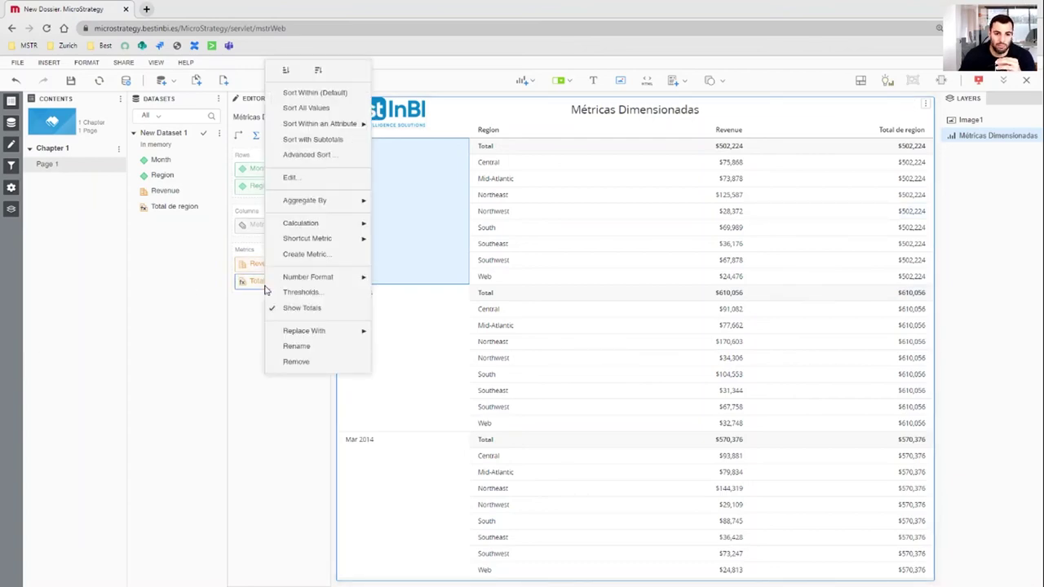
left_click(236, 323)
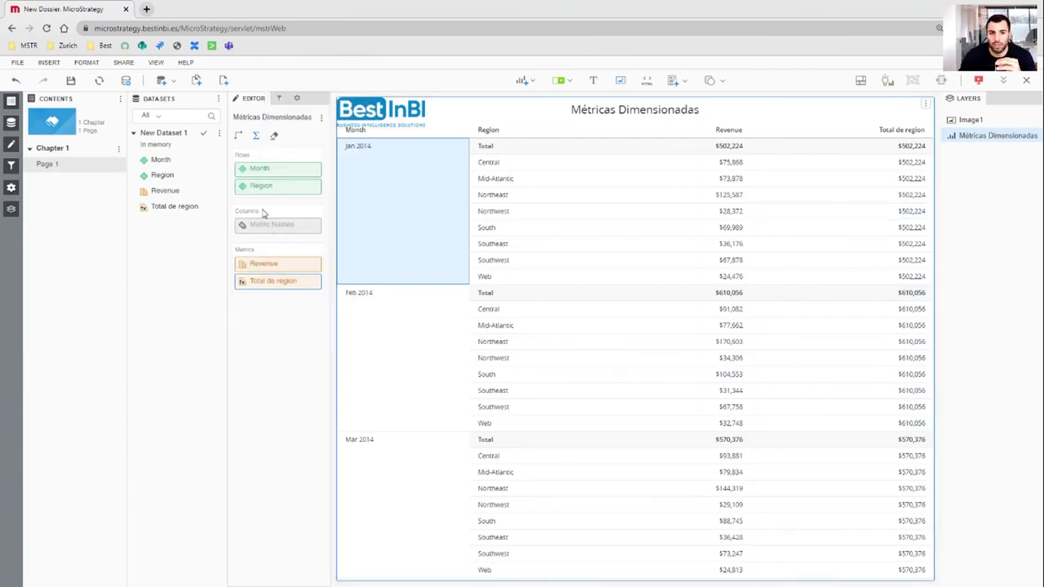
right_click(276, 269)
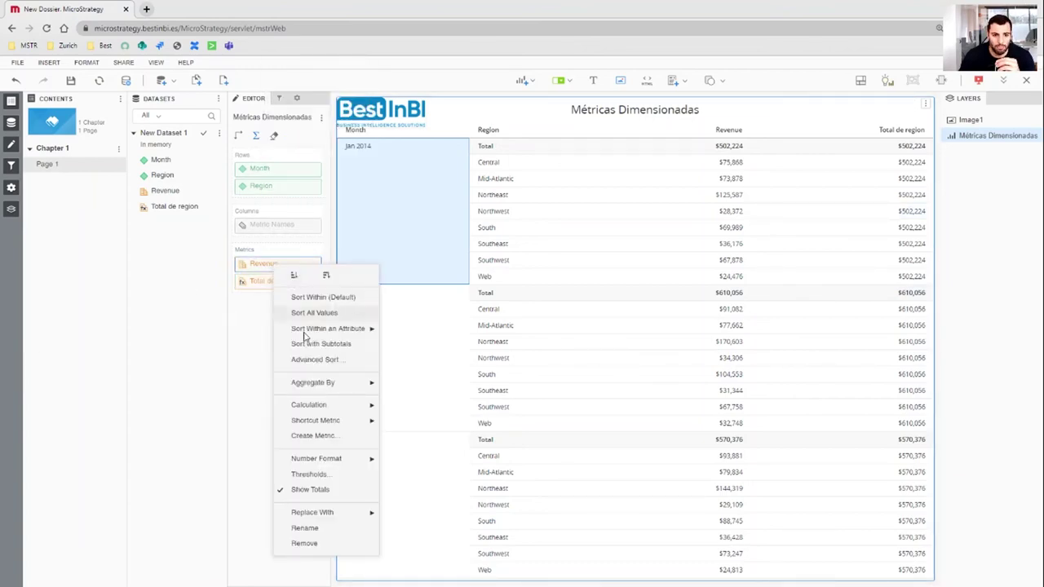
left_click(342, 435)
left_click(694, 283)
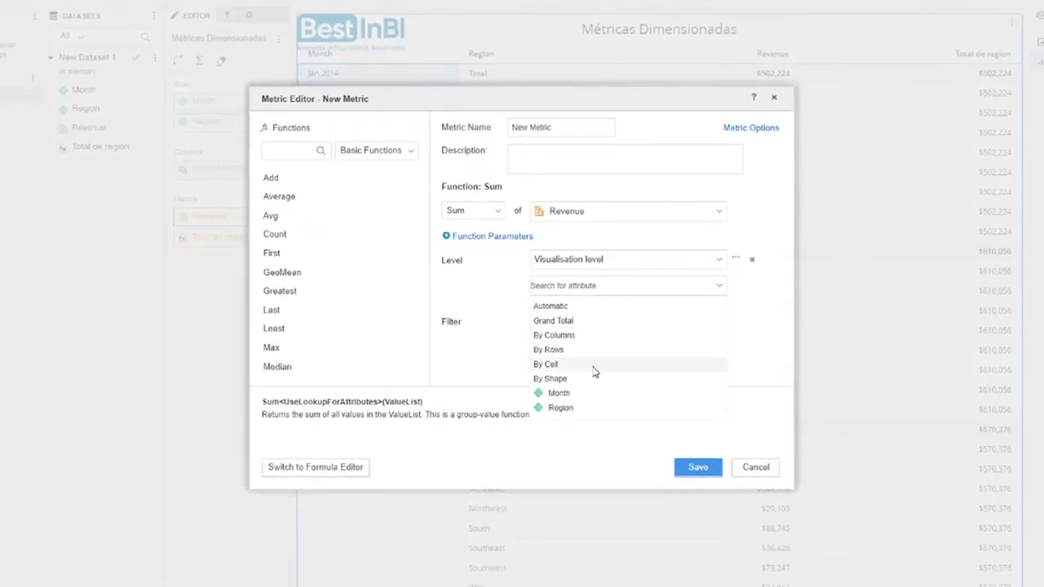
left_click(561, 408)
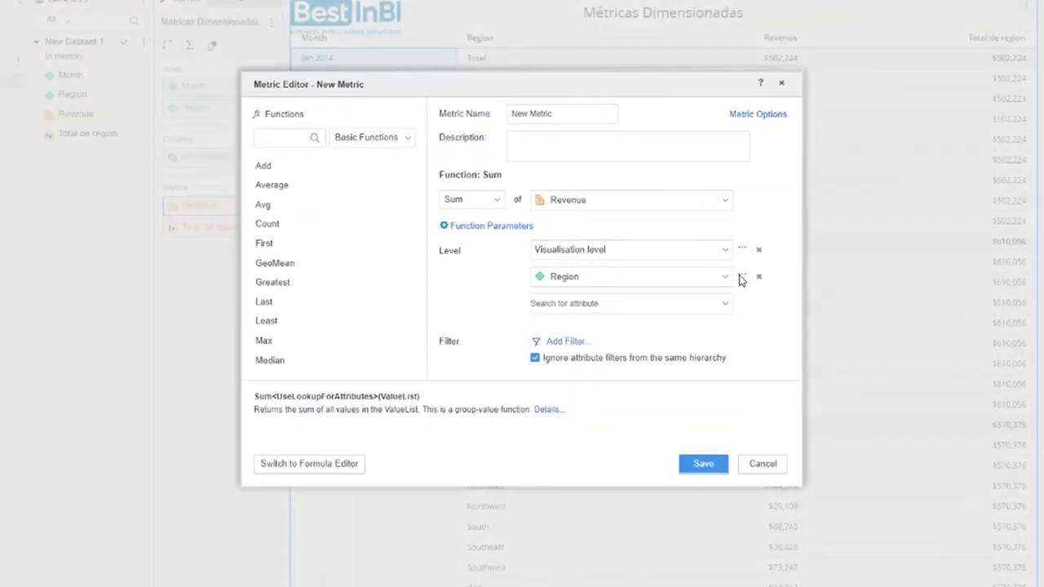
Set the new metric's Region level to Ignore for the report filter relationship and None for metric aggregation.
left_click(741, 277)
left_click(630, 253)
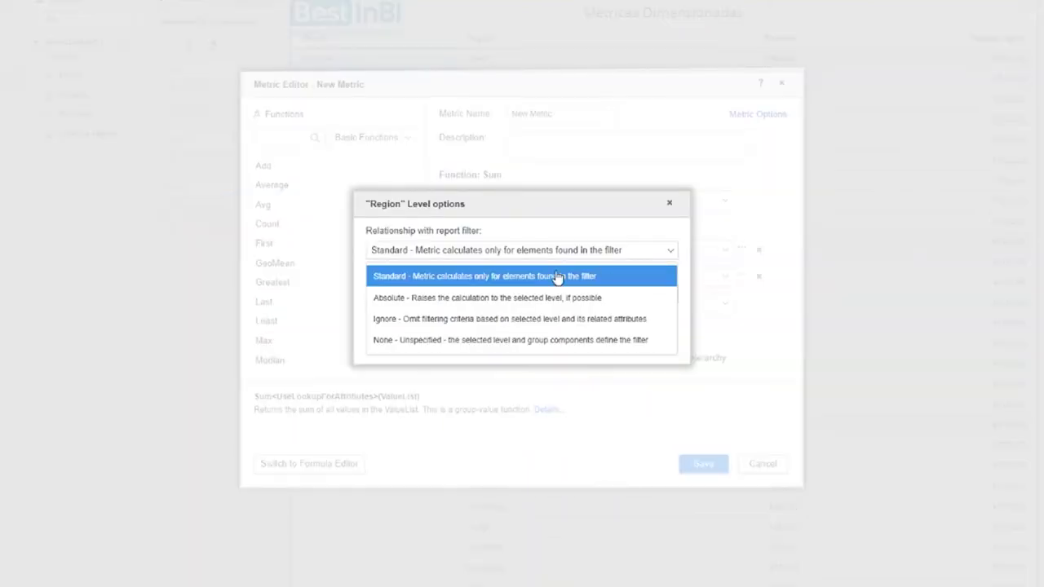
left_click(483, 319)
left_click(559, 295)
left_click(471, 341)
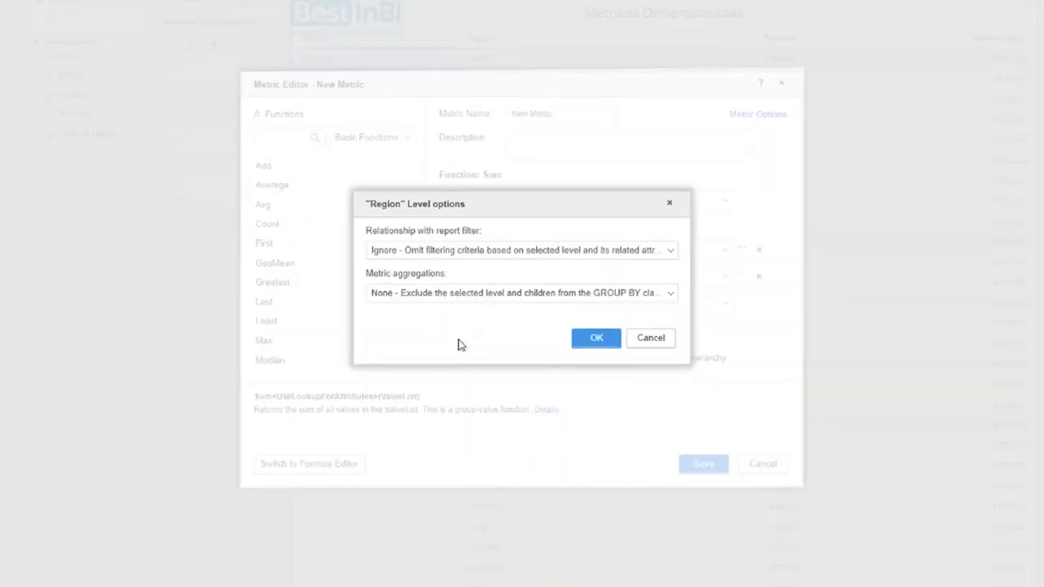
left_click(598, 338)
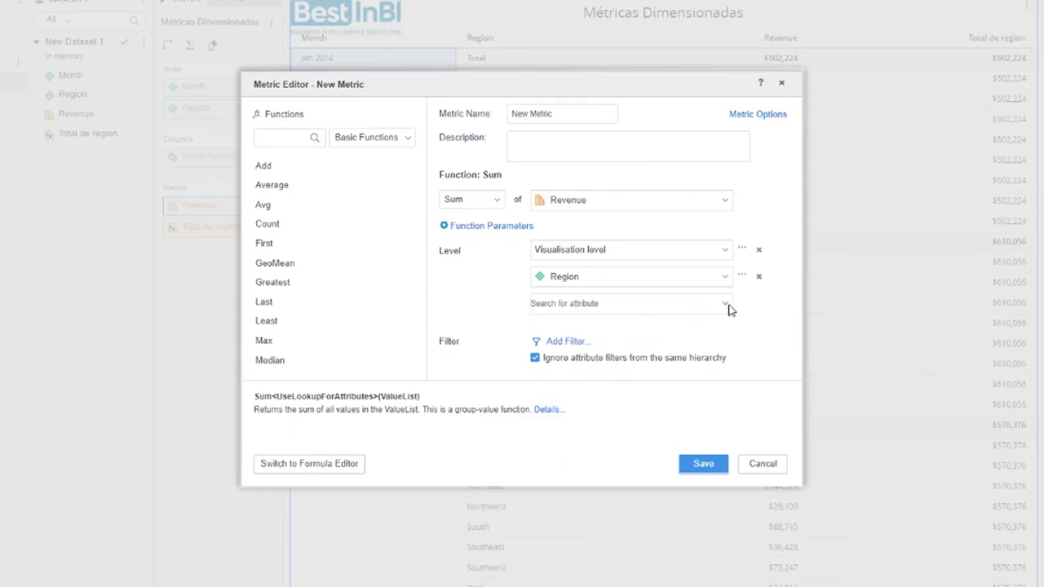
Add Month to the metric's level with the report filter relationship Ignore and metric aggregation None.
left_click(726, 304)
left_click(560, 416)
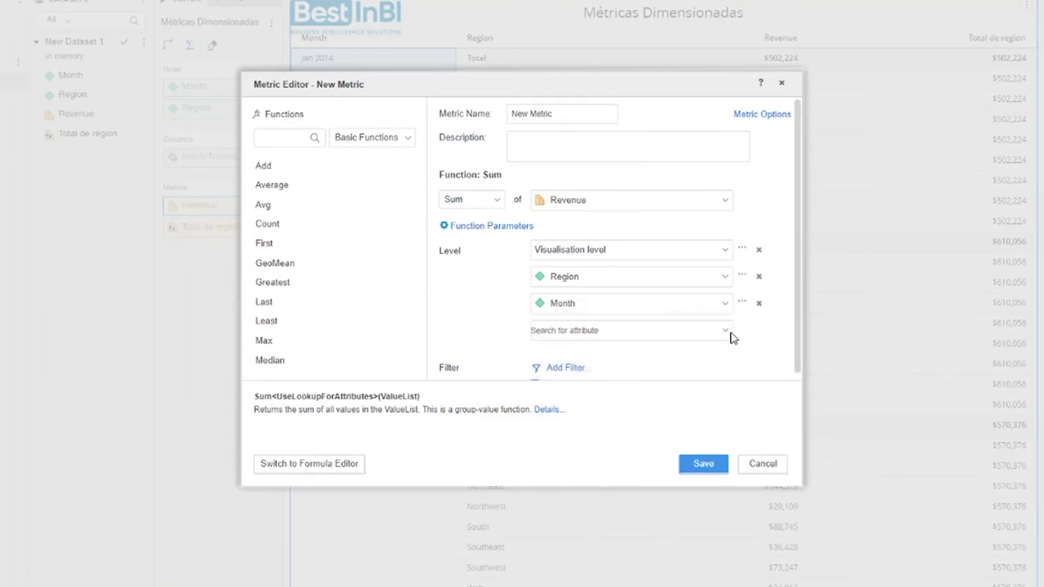
left_click(743, 303)
left_click(552, 254)
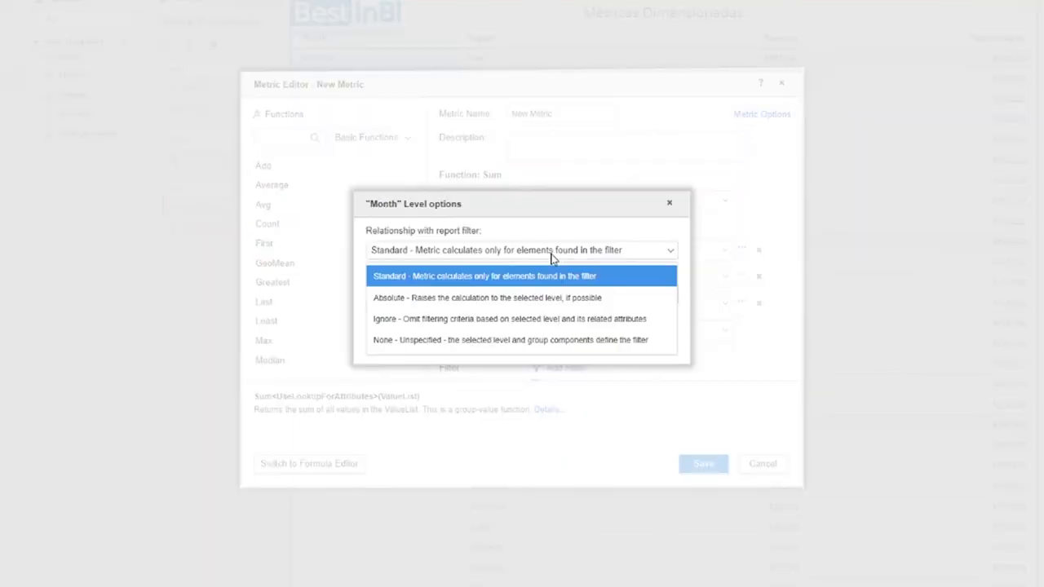
left_click(445, 319)
left_click(482, 295)
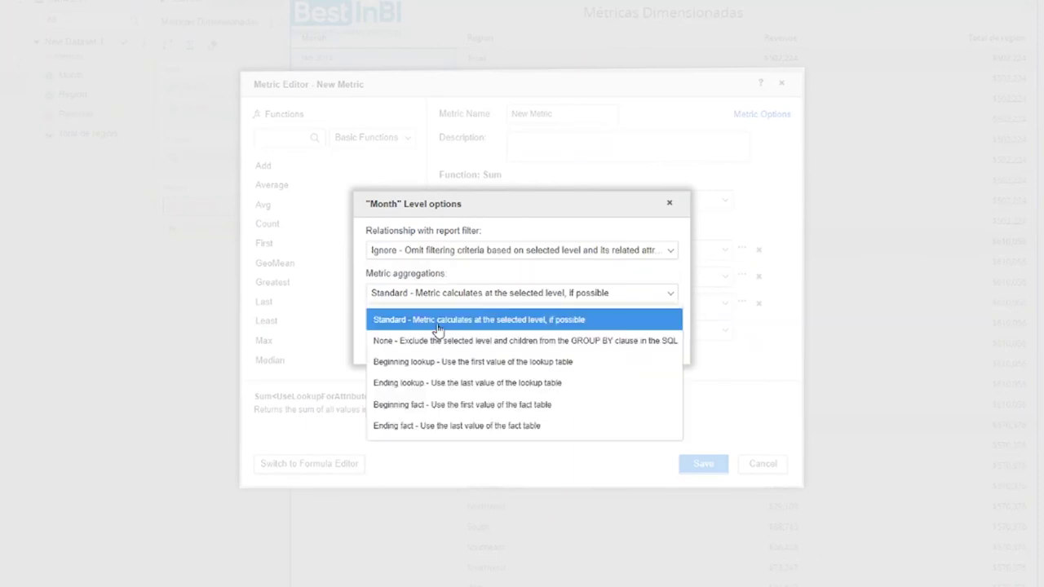
left_click(429, 340)
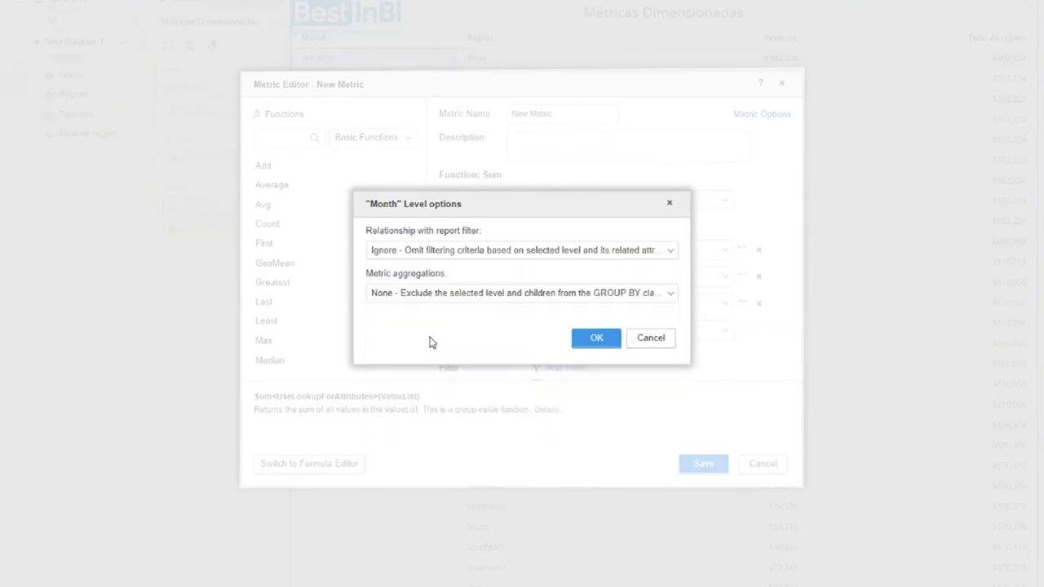
left_click(596, 338)
Save the metric under the name "Total absoluto" and place its column after Total de region in the grid.
left_click(569, 113)
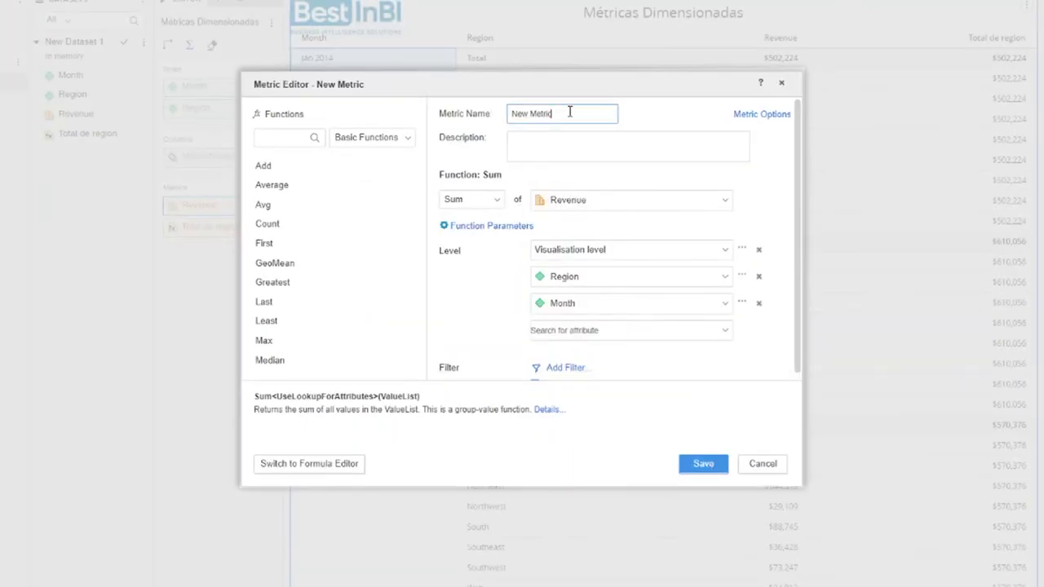
left_click_drag(569, 112, 501, 117)
type("Total absoluto")
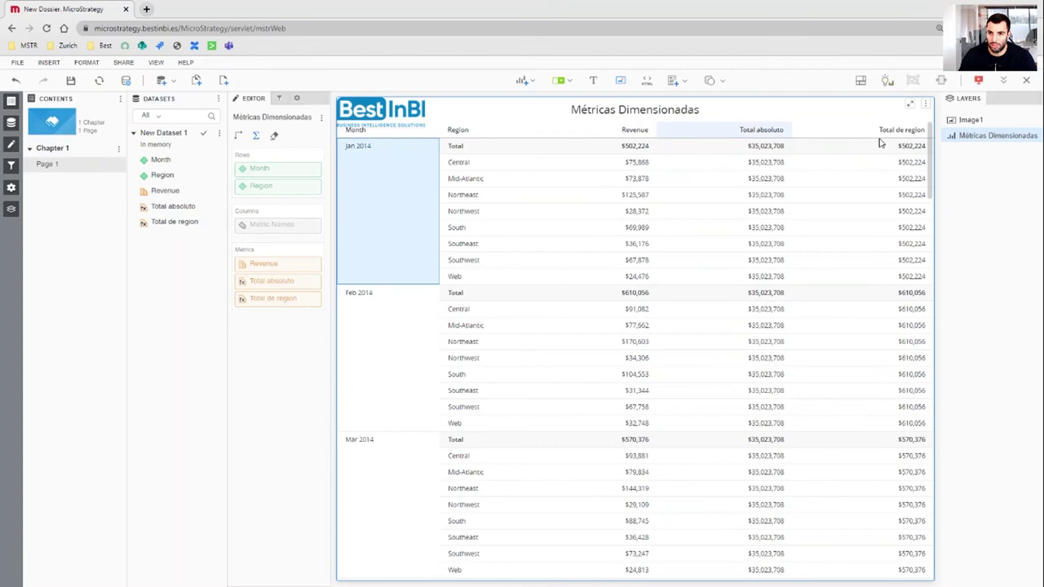
mouse_move(879, 143)
left_mouse_down()
mouse_move(920, 144)
mouse_move(897, 153)
left_mouse_up()
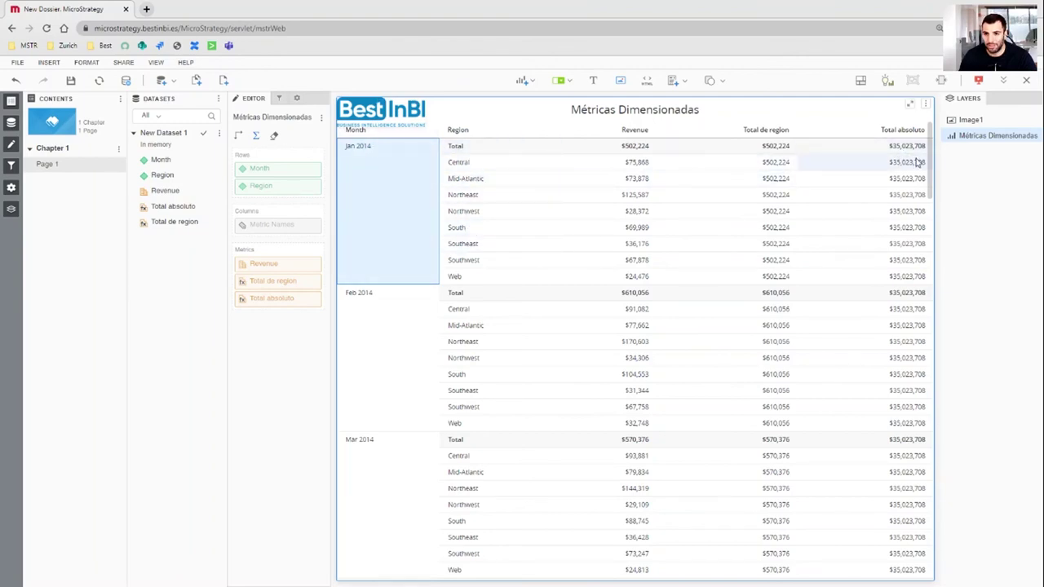
Compare the Revenue, Total de region and Total absoluto values of the Central region in Jan 2014.
scroll(901, 181, "down", 3)
scroll(638, 352, "up", 3)
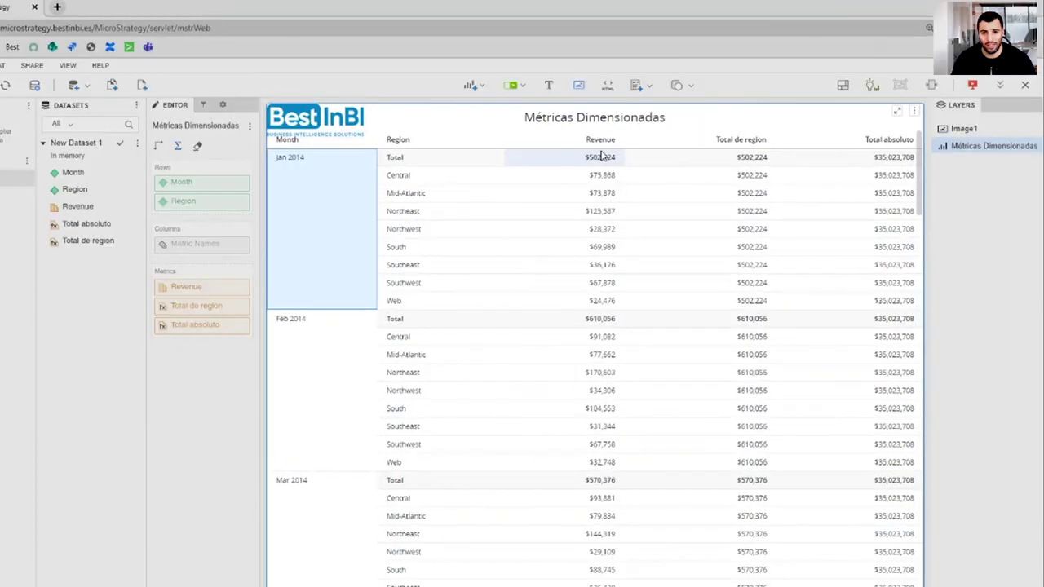
left_click(602, 172)
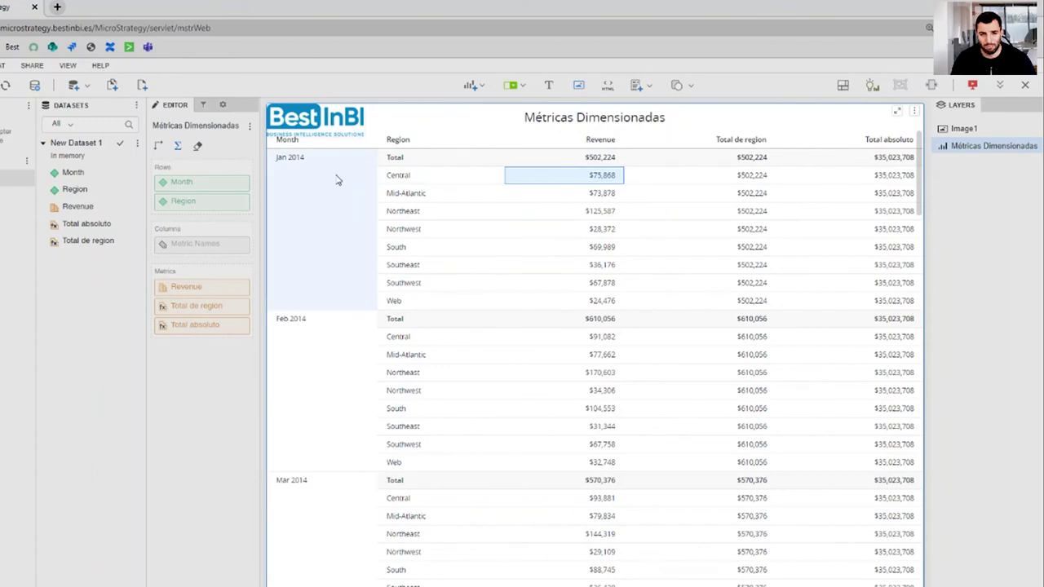
left_click(719, 183)
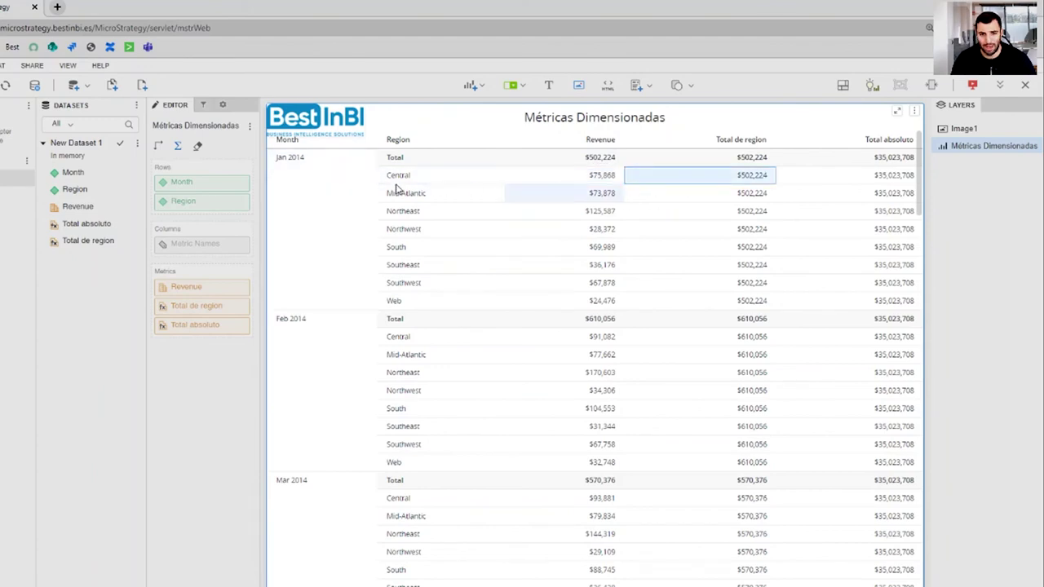
left_click(349, 192)
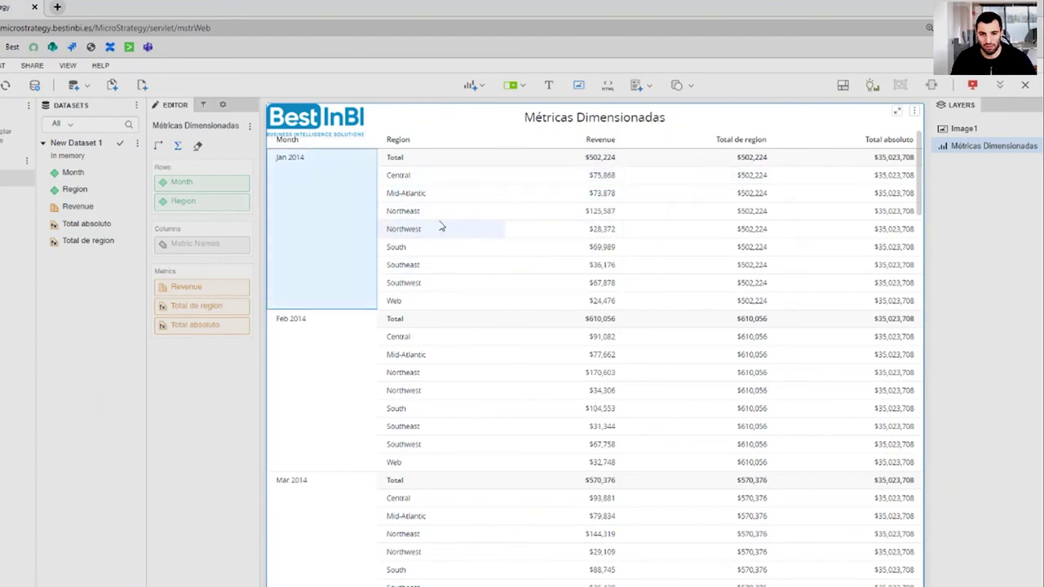
left_click(877, 181)
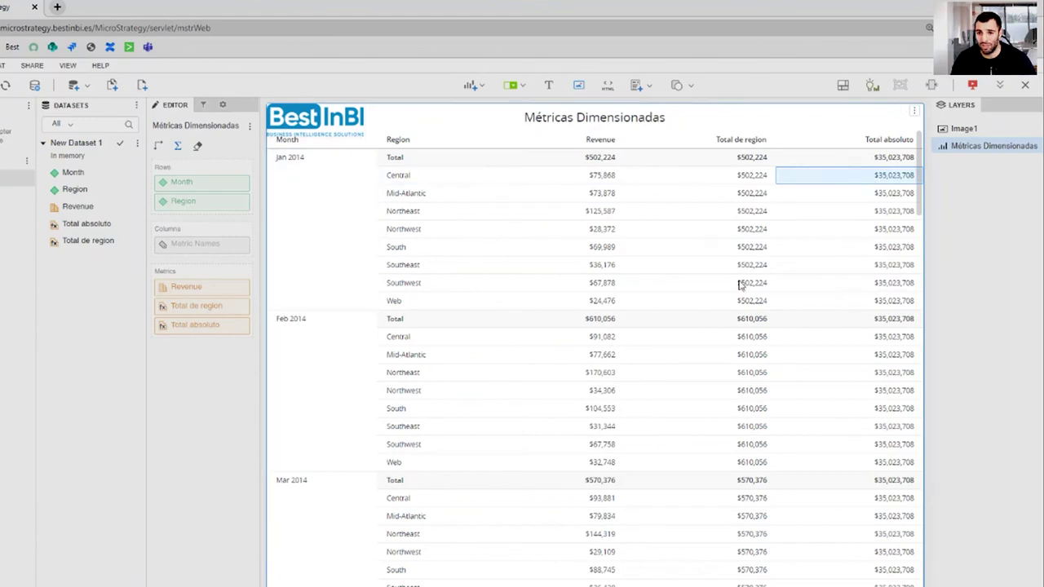
left_click(342, 185)
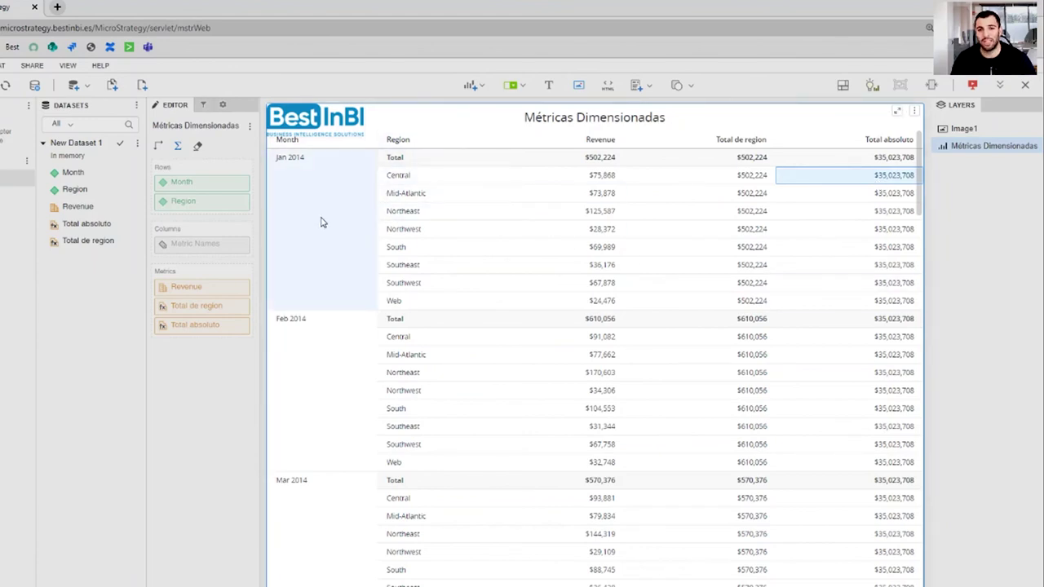